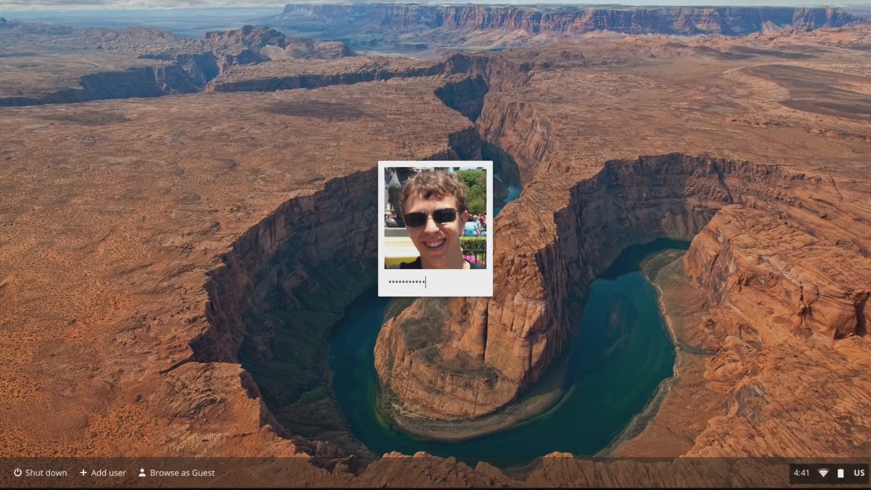
# - Sign in to the Chromebook account and bring up the launcher of installed apps
pyautogui.press('Return')
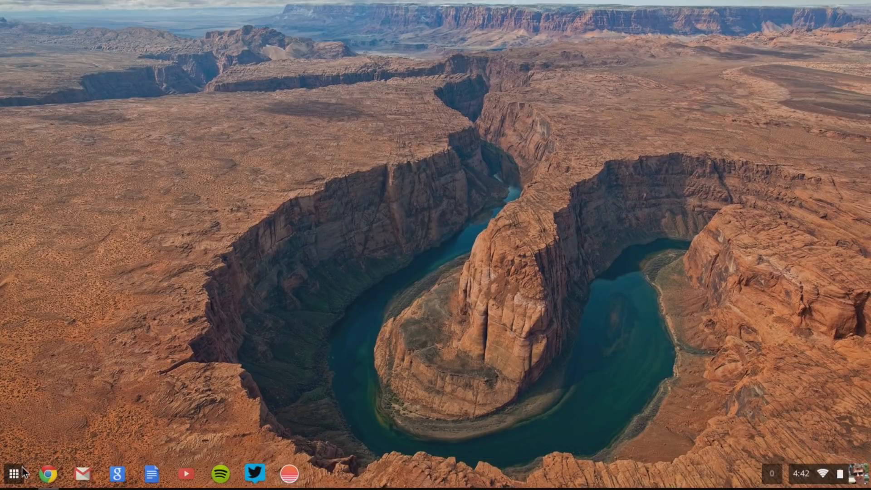
pyautogui.click(15, 473)
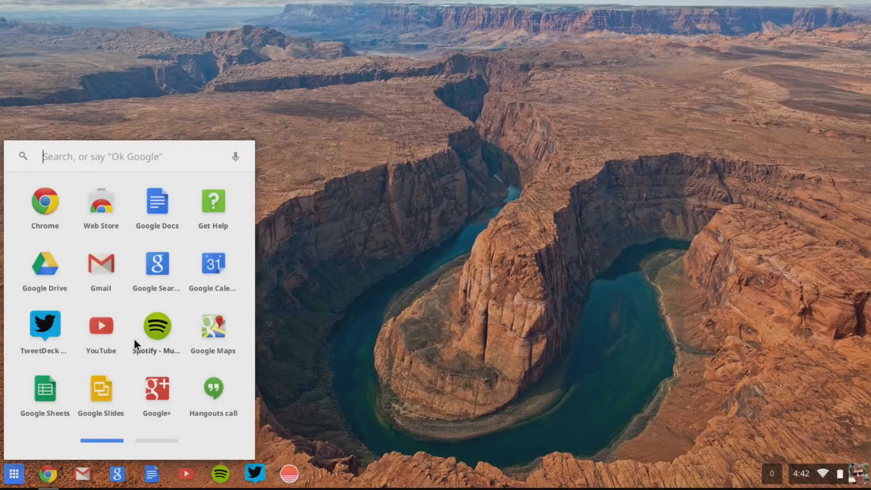
pyautogui.scroll(-1, 135, 338)
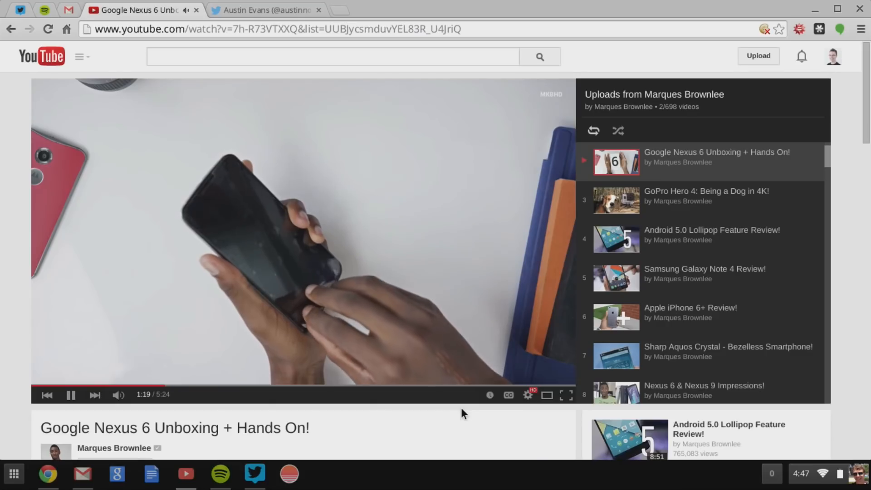
# - Play the Nexus 6 video full screen before heading to the My Subscriptions feed
pyautogui.click(566, 395)
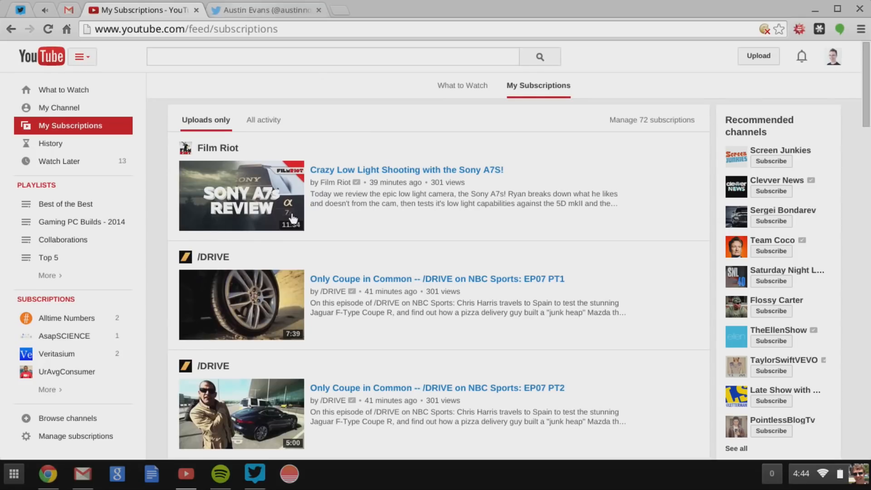
pyautogui.scroll(-8, 307, 232)
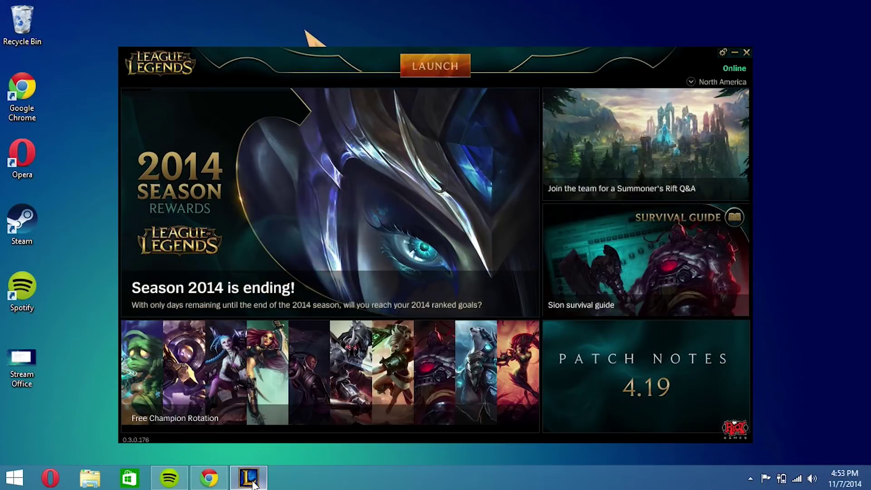
# - Switch windows with Alt+Tab to Spotify and back to the YouTube channel page
pyautogui.hotkey('alt', 'Tab')
pyautogui.hotkey('alt', 'Tab')
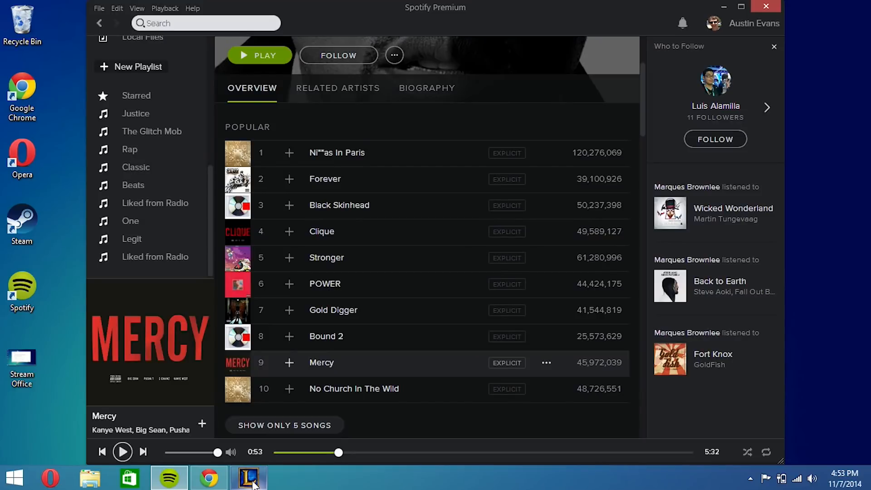
pyautogui.scroll(-1, 389, 333)
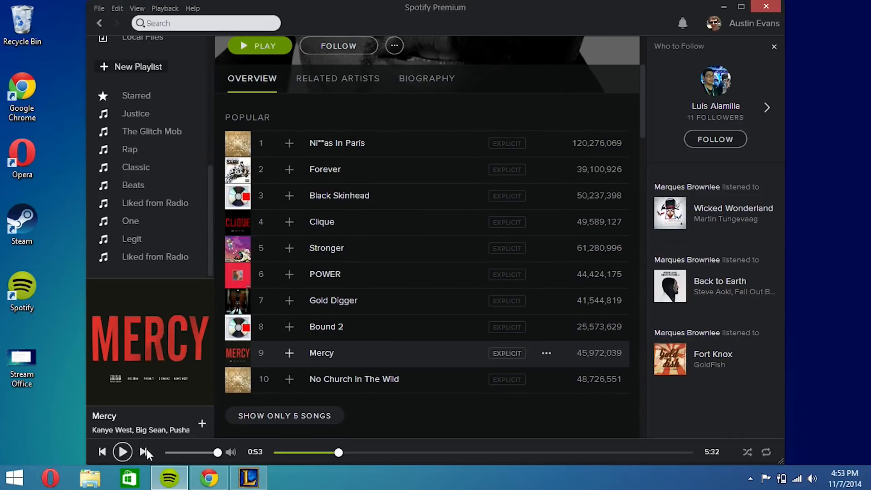
pyautogui.hotkey('alt', 'Tab')
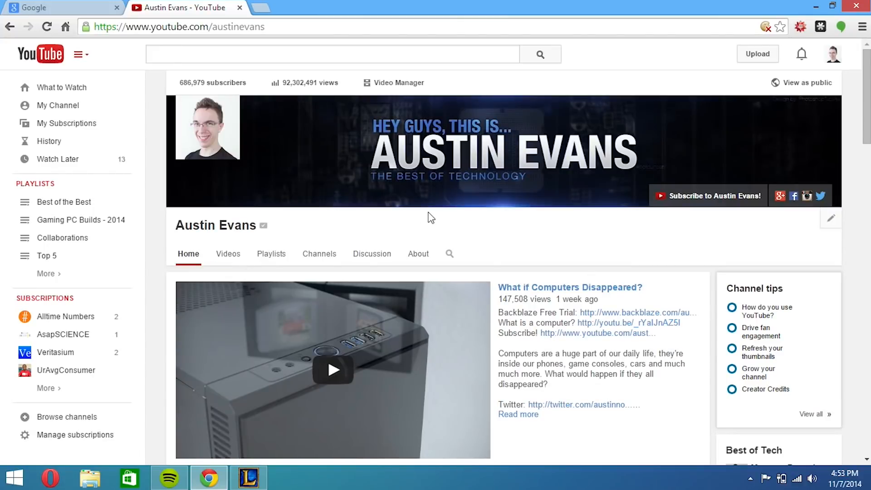
pyautogui.scroll(-2, 428, 217)
pyautogui.scroll(-3, 429, 217)
pyautogui.scroll(-2, 427, 217)
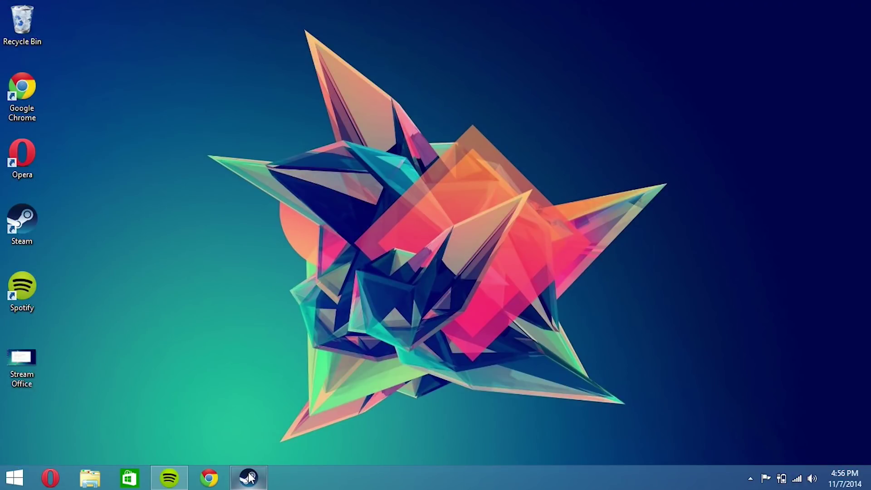
# - Bring the Steam game library forward and cast a champion ability in League of Legends
pyautogui.click(249, 477)
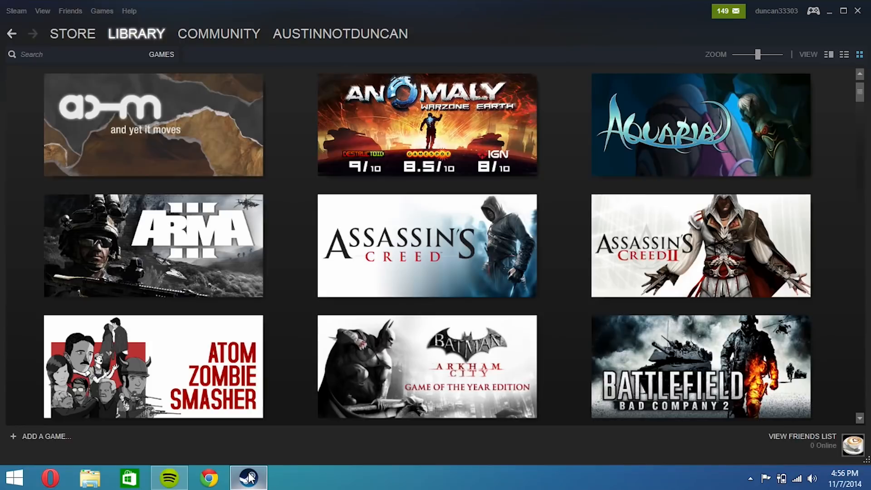
pyautogui.scroll(-2, 565, 267)
pyautogui.scroll(-4, 566, 266)
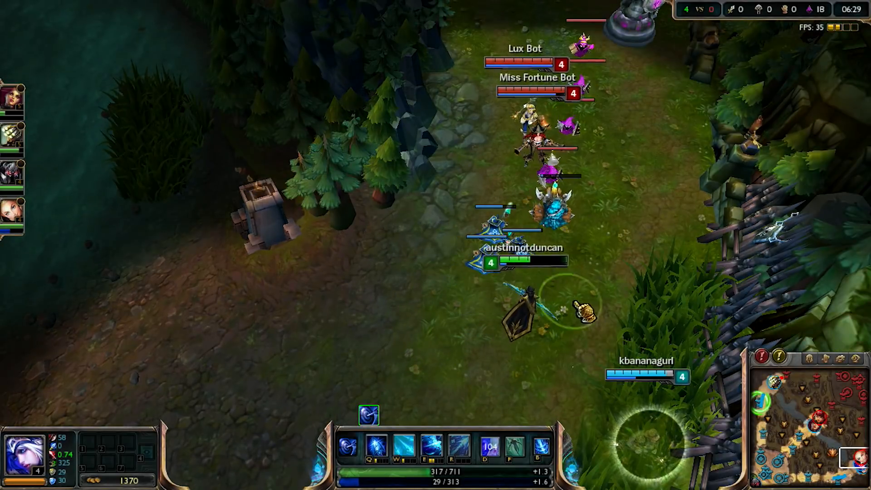
pyautogui.press('q')
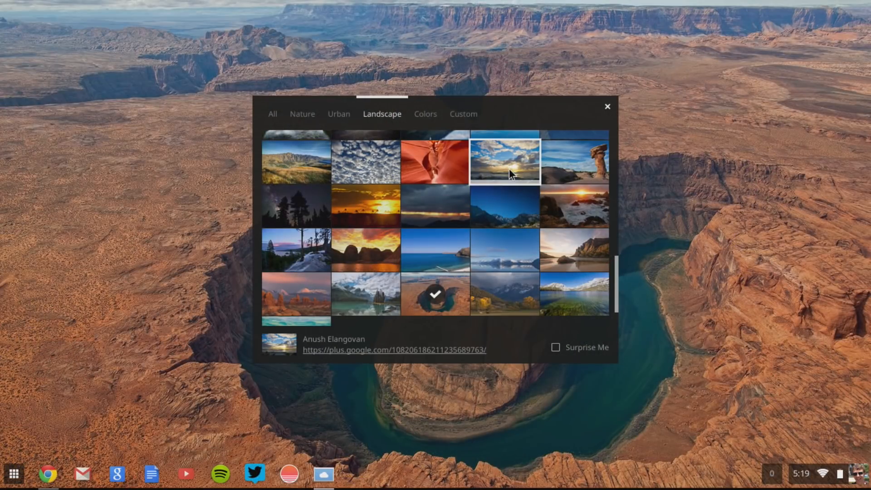
# - Set the sunset-over-ocean photo as the Chromebook wallpaper and start Chrome on Google
pyautogui.click(509, 168)
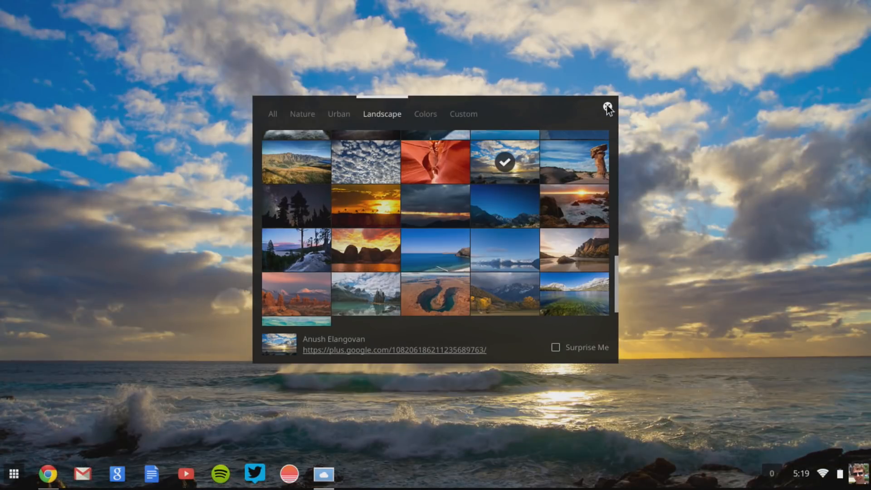
pyautogui.click(608, 107)
pyautogui.click(45, 468)
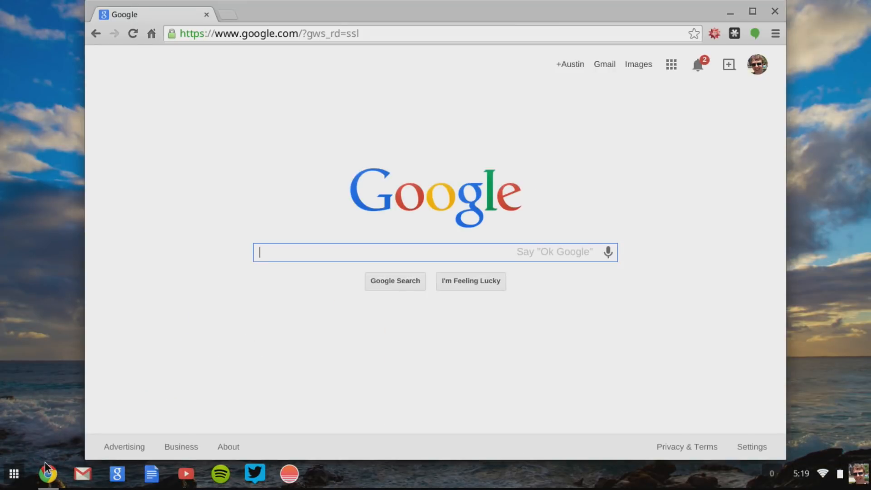
# - Start playing the Hello Internet episode in Pocket Casts
pyautogui.click(755, 307)
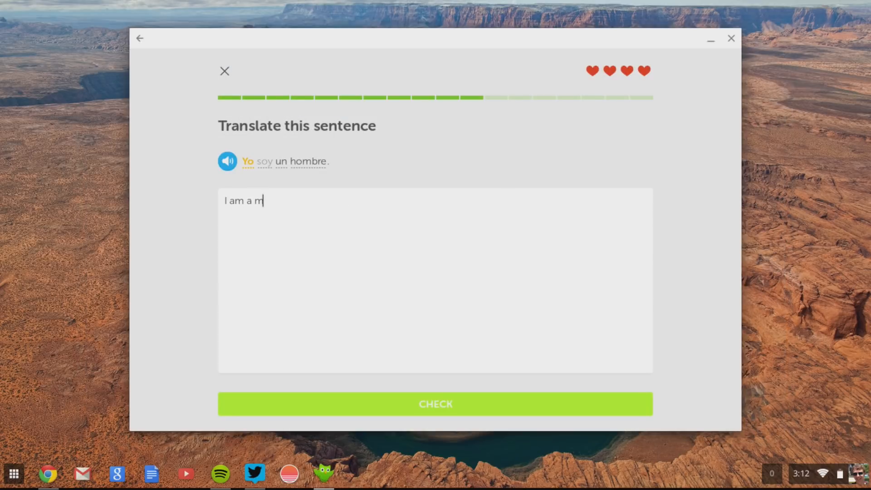
# - Check the translation "I am a man" for "Yo soy un hombre"
pyautogui.click(354, 395)
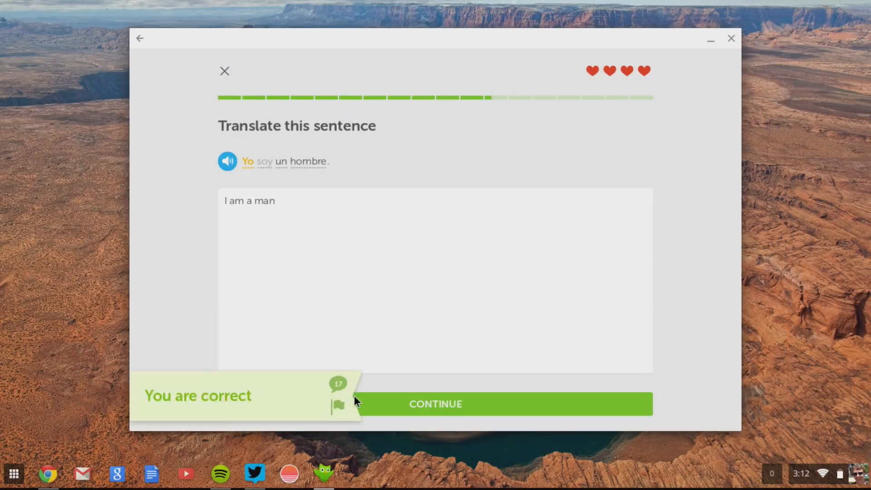